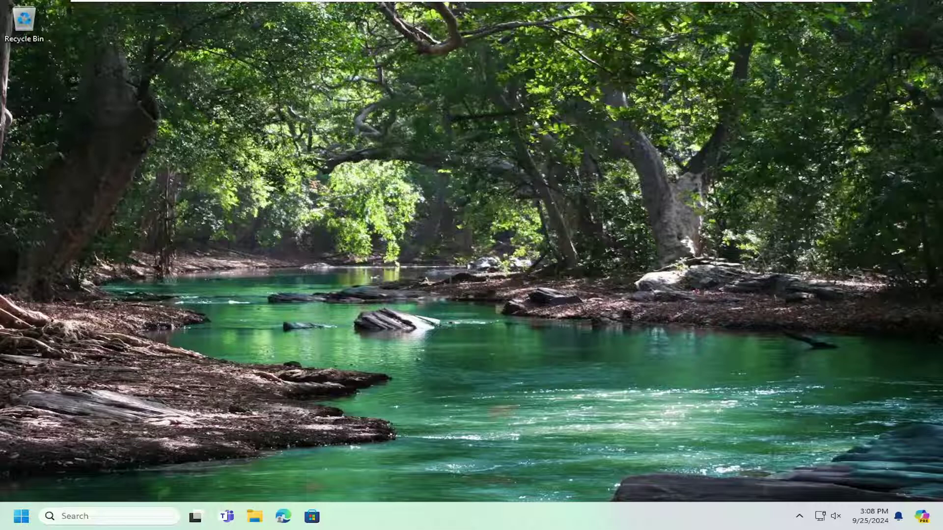
Search 'alarm' from the Start menu and launch the Clock app from Best match.
left_click(20, 516)
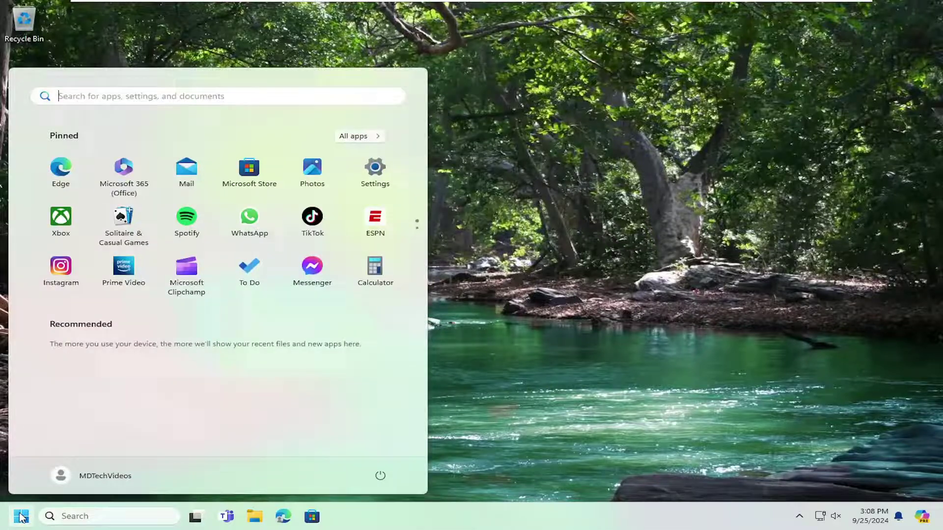
type("alarm")
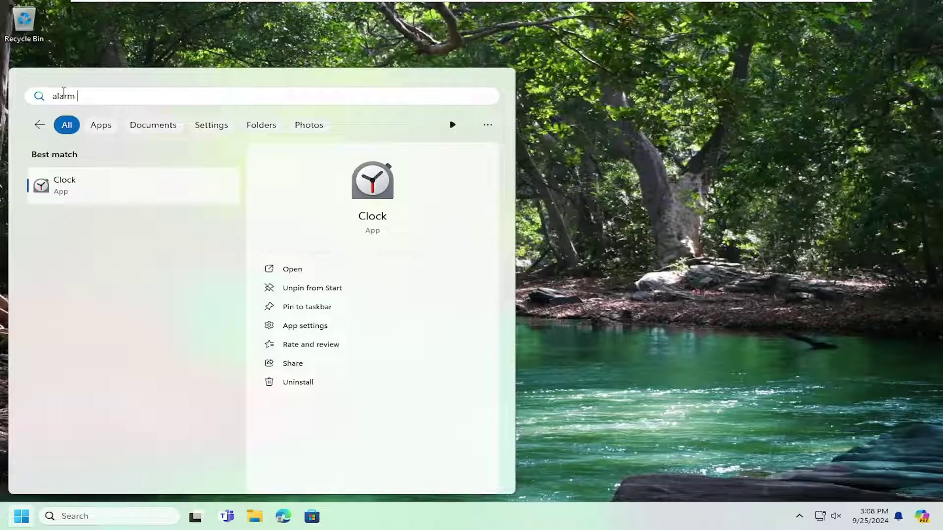
left_click(71, 189)
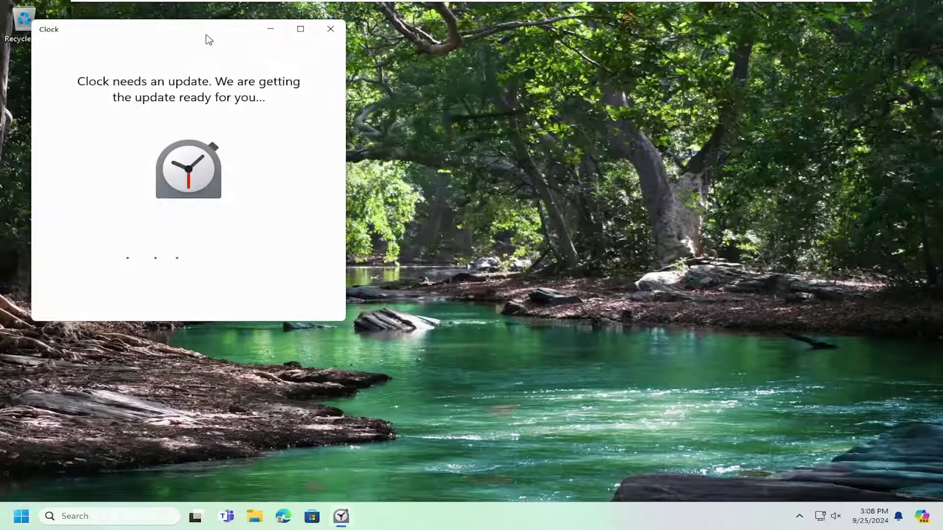
Once the Clock update finishes, drag its window toward the centre of the screen.
left_click_drag(206, 38, 426, 91)
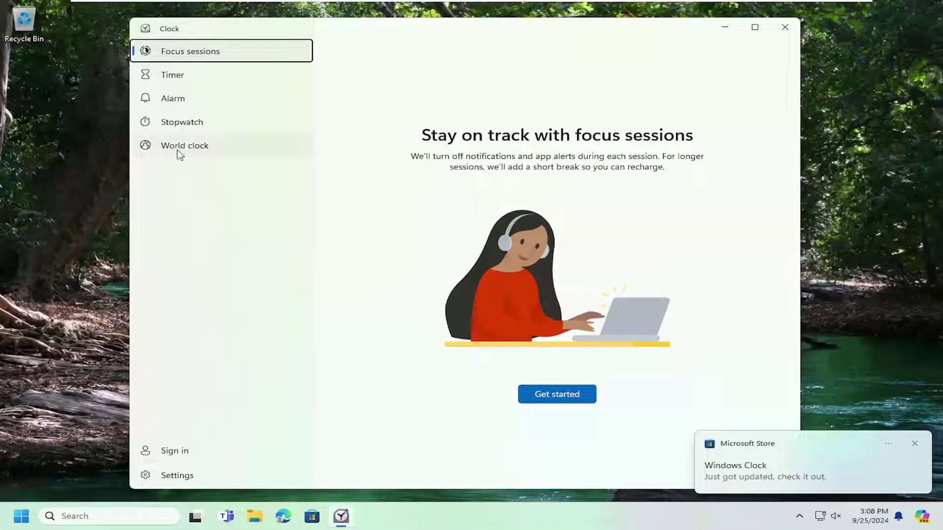
Run the 3 min timer, pause it at 00:02:58, and check the volume in Quick Settings.
left_click(171, 79)
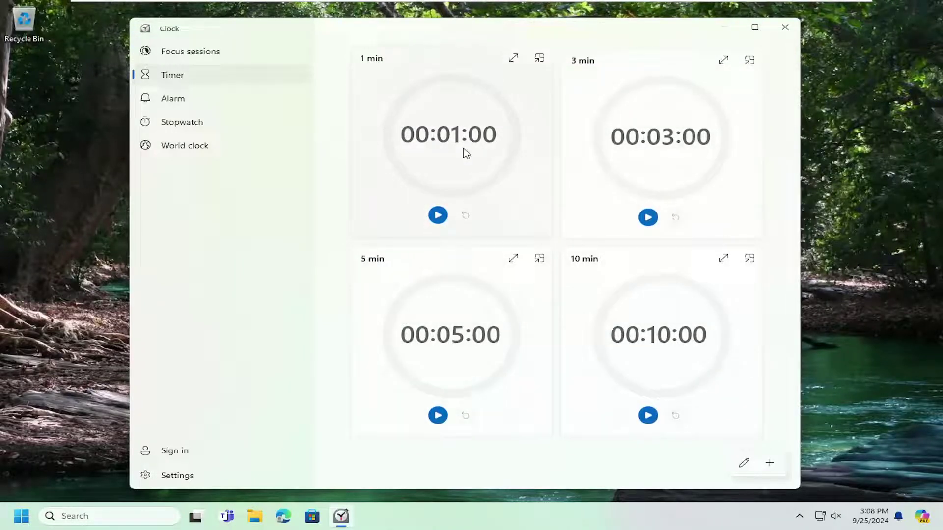
left_click(680, 139)
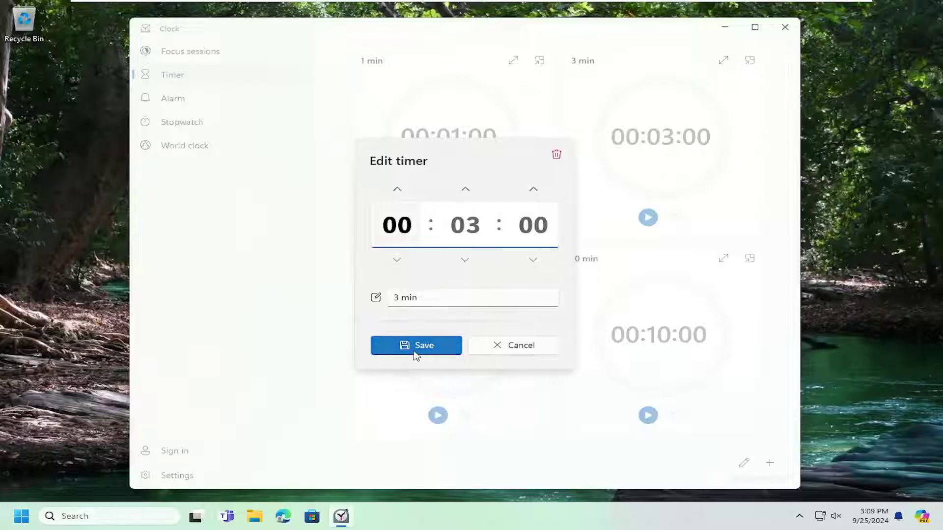
left_click(419, 345)
left_click(645, 218)
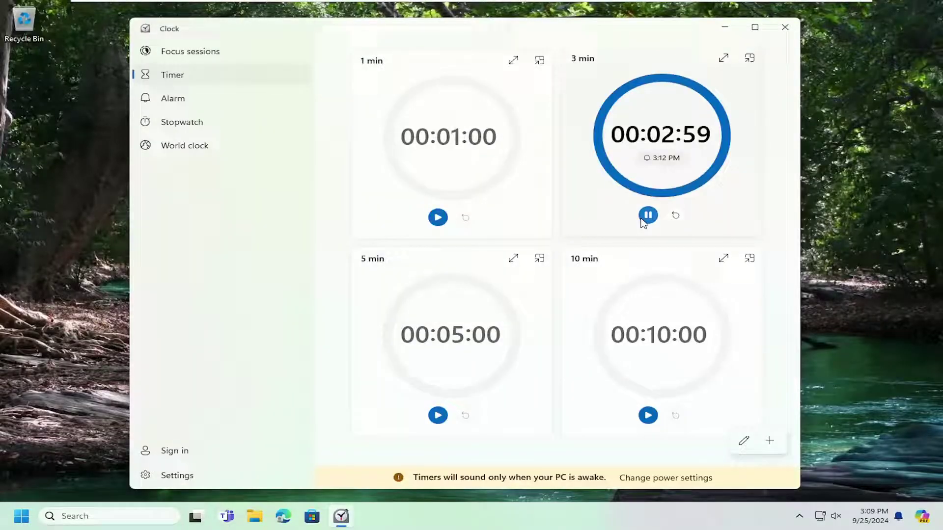
left_click(649, 217)
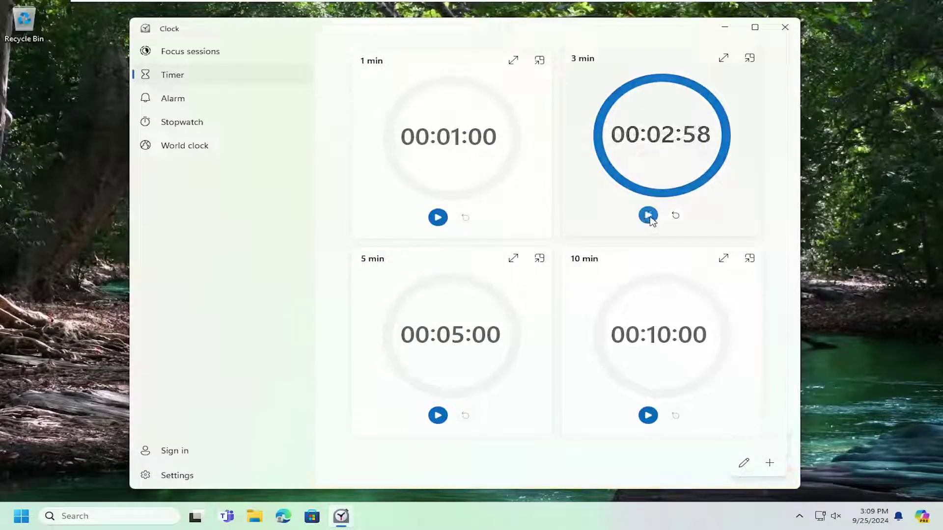
left_click(830, 516)
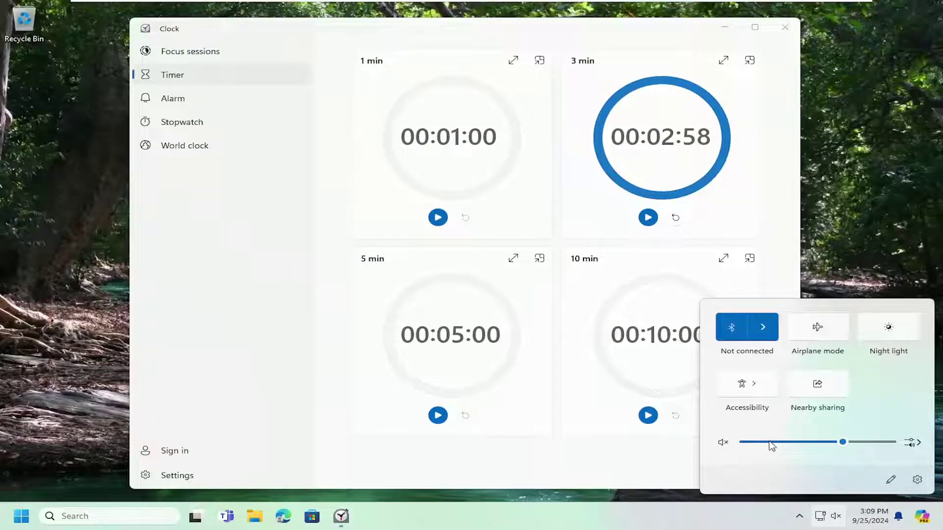
left_click(857, 208)
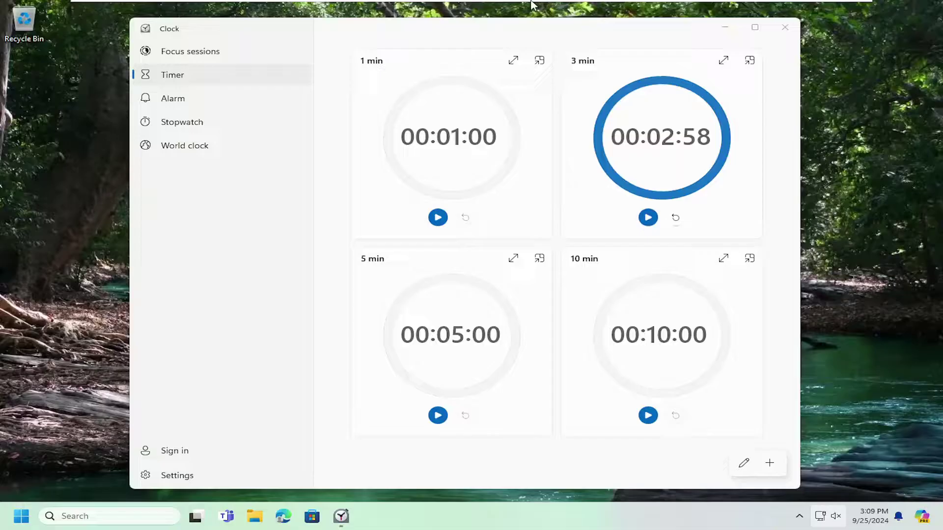
On the Alarms page, switch on the 7:00 AM Good morning alarm.
left_click(175, 99)
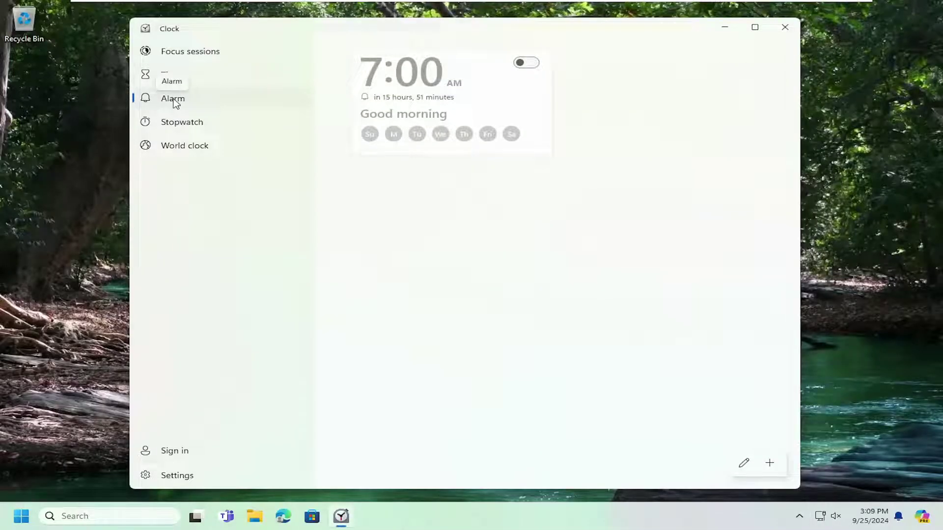
left_click(530, 63)
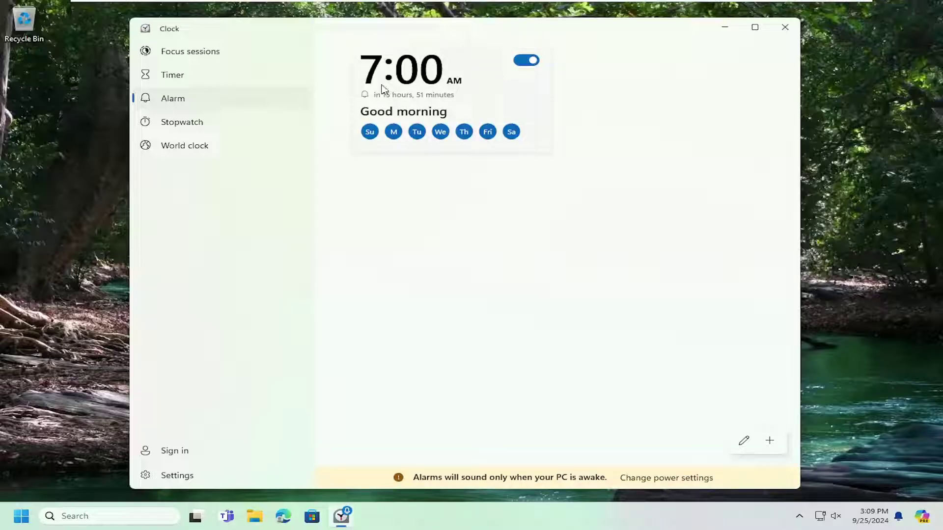
Open the Good morning alarm for editing and adjust the minutes, ending back at 7:00 AM.
left_click(377, 113)
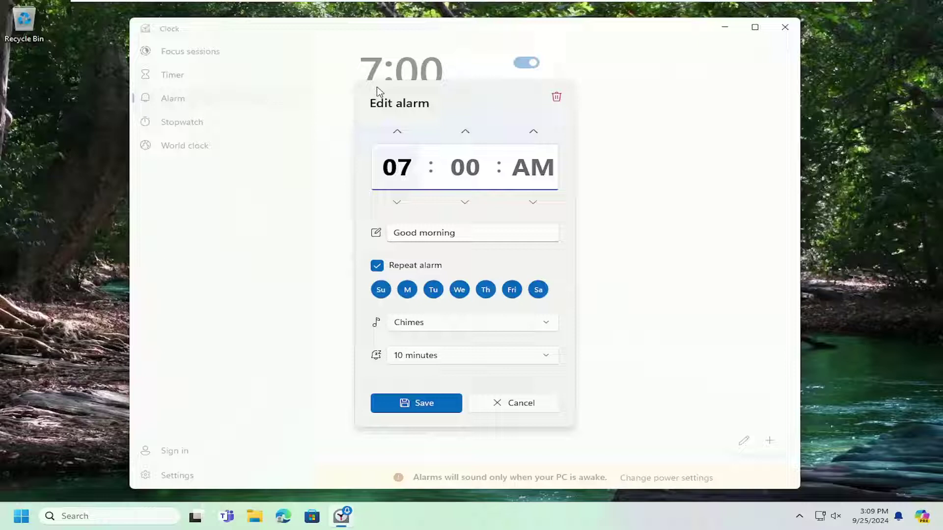
left_click(420, 230)
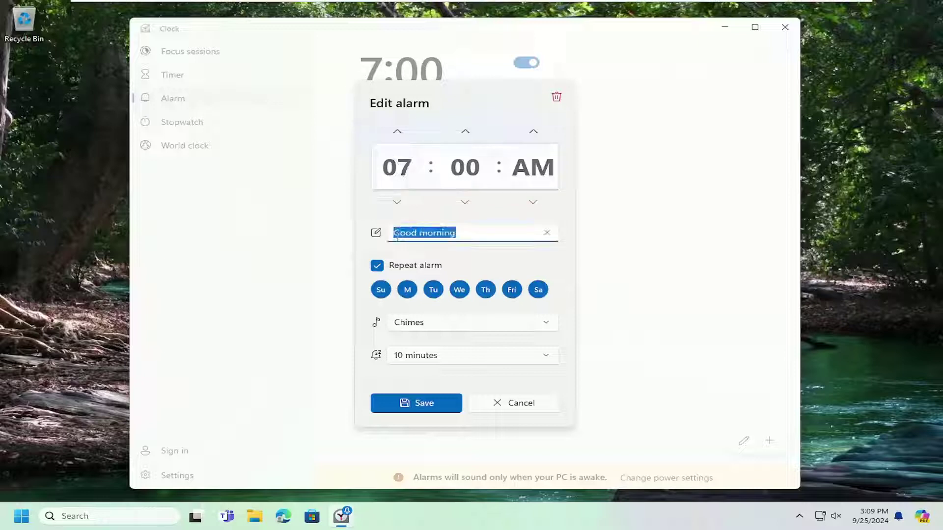
left_click(465, 132)
left_click(464, 202)
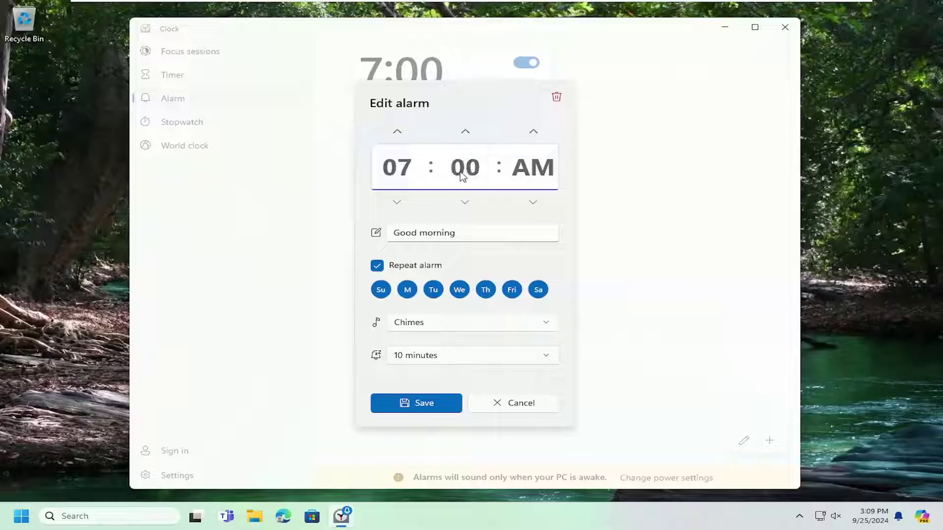
type("31")
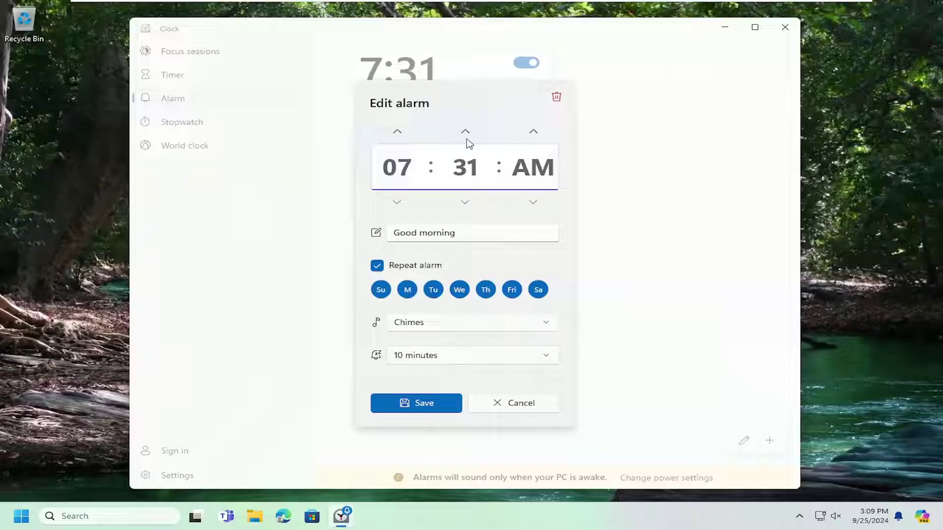
left_click(465, 131)
left_click(465, 201)
left_click(464, 202)
left_click(465, 202)
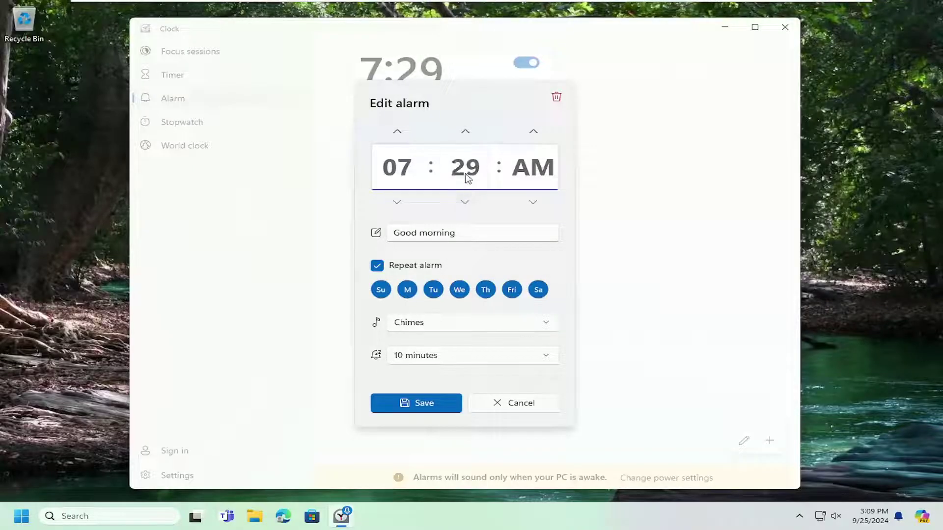
type("00")
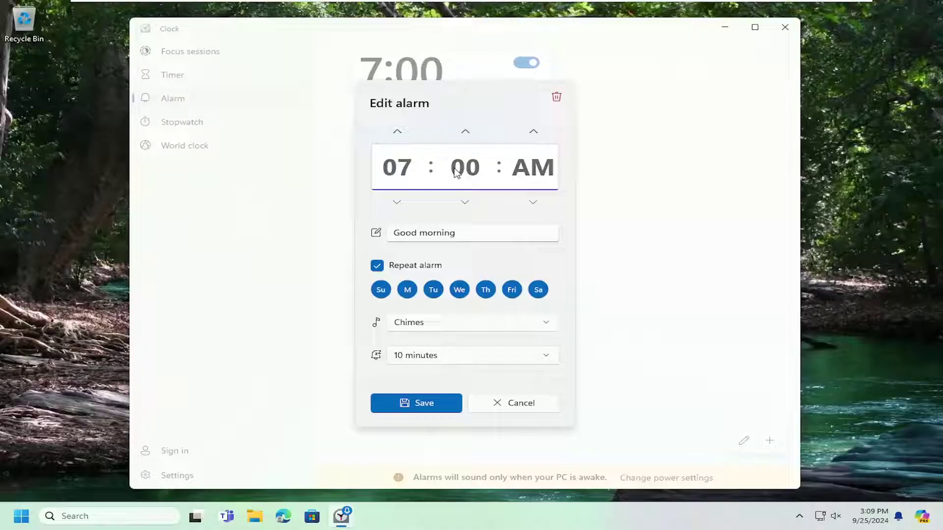
Keep Chimes sound, 10-minute snooze and all seven repeat days, then save the alarm.
left_click(526, 325)
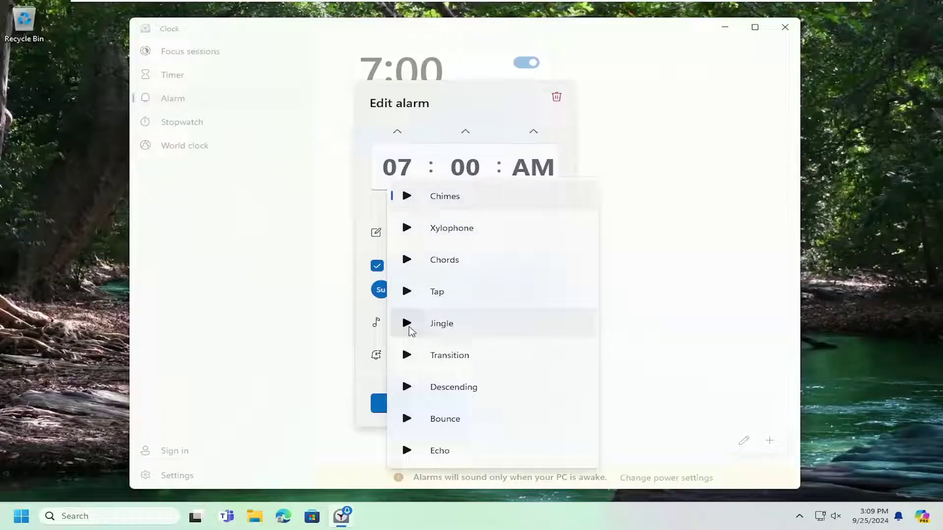
left_click(359, 313)
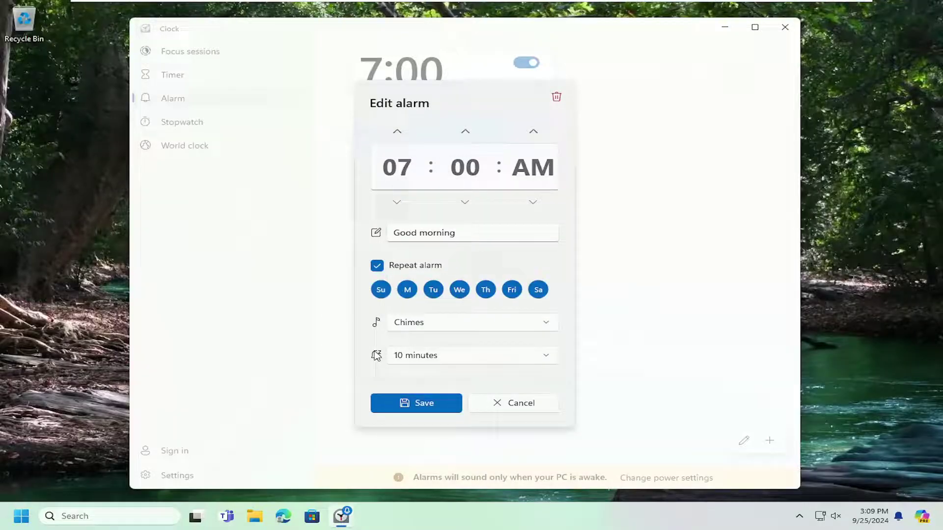
left_click(458, 357)
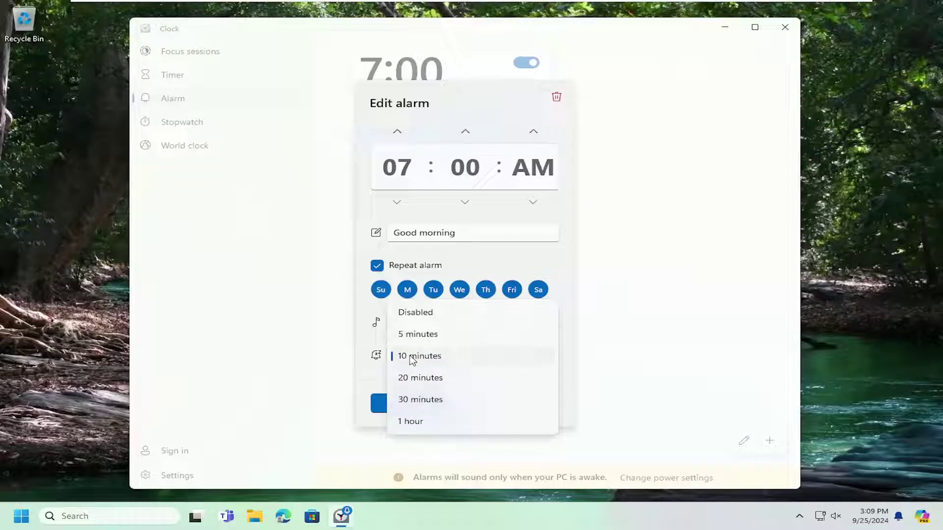
left_click(361, 337)
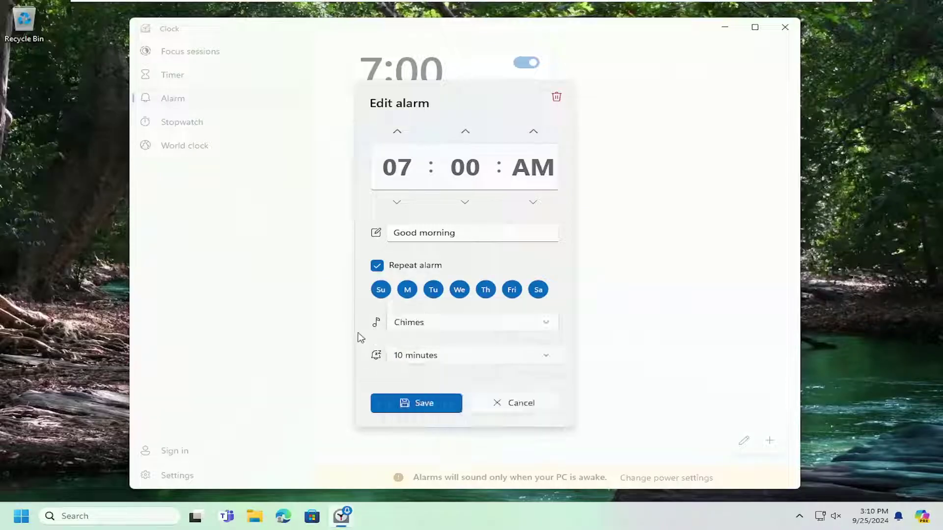
left_click(407, 290)
left_click(433, 289)
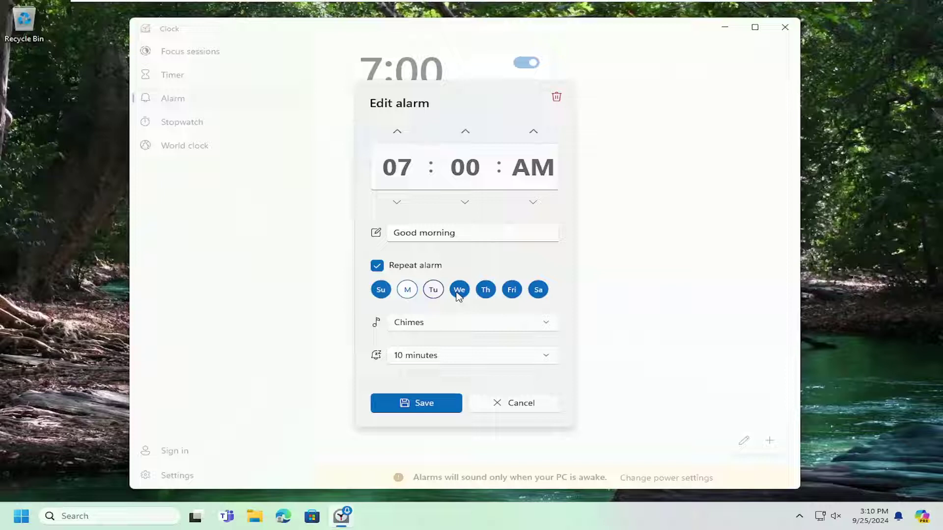
left_click(434, 290)
left_click(410, 294)
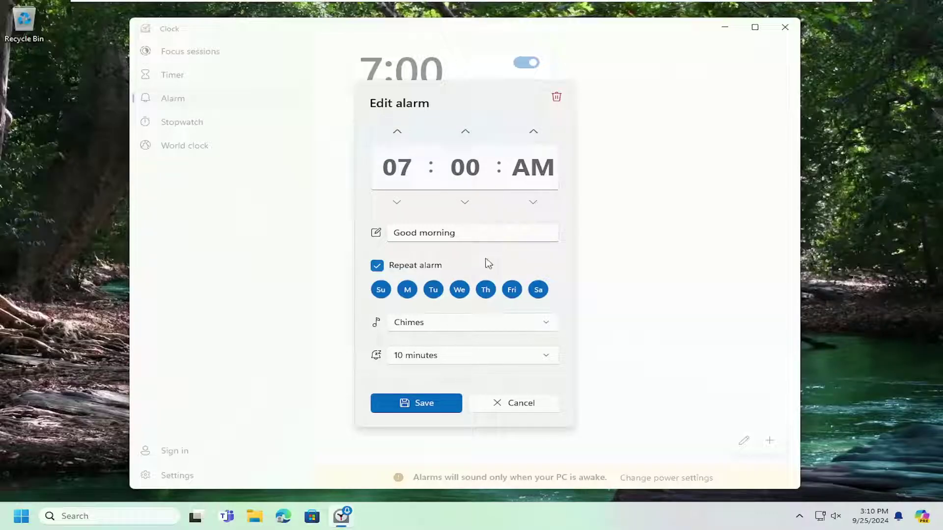
left_click(400, 410)
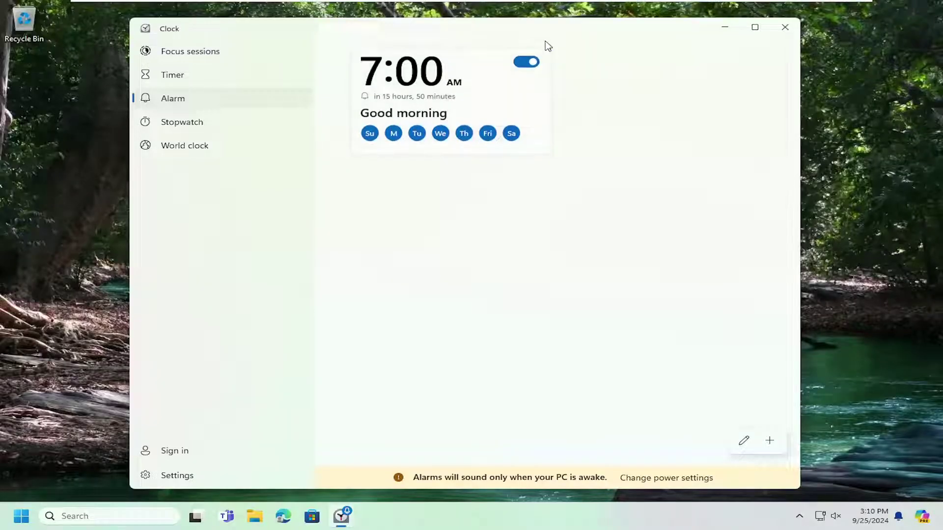
Toggle the Good morning alarm off and back on, then open its edit dialog.
left_click(529, 63)
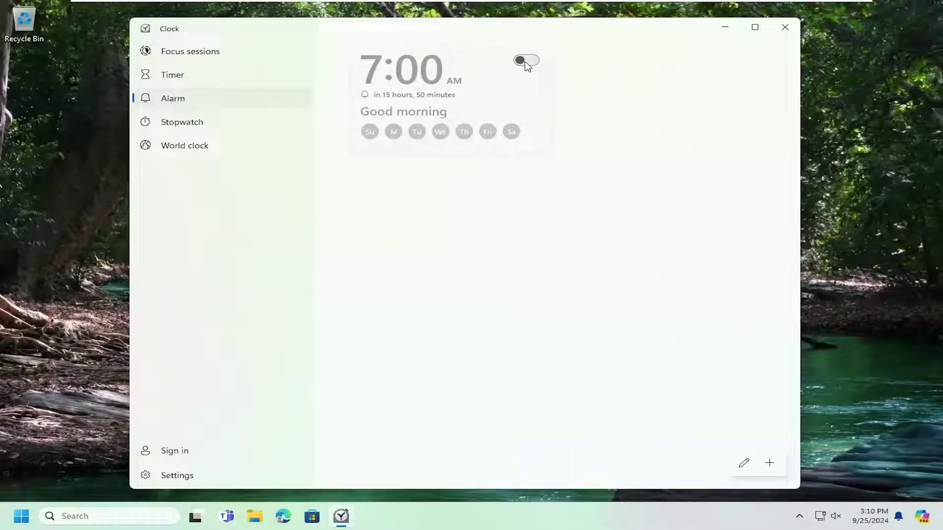
left_click(523, 62)
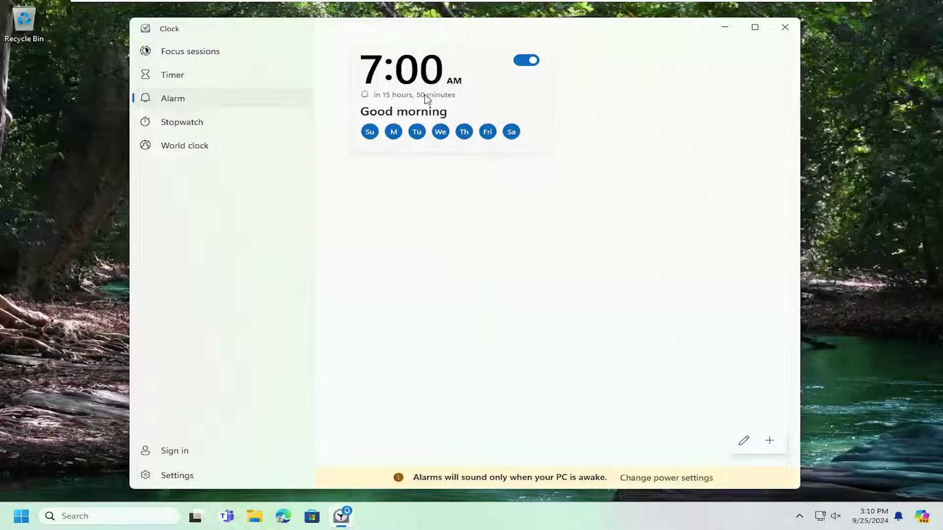
left_click(434, 90)
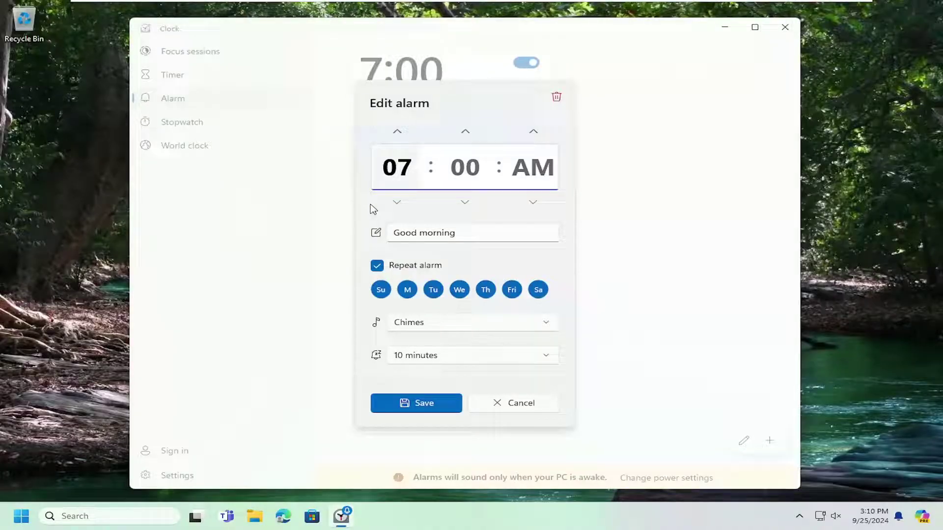
Change the Good morning alarm time to 3:11 PM and save it.
left_click(396, 170)
type("3")
left_click(447, 167)
type("11")
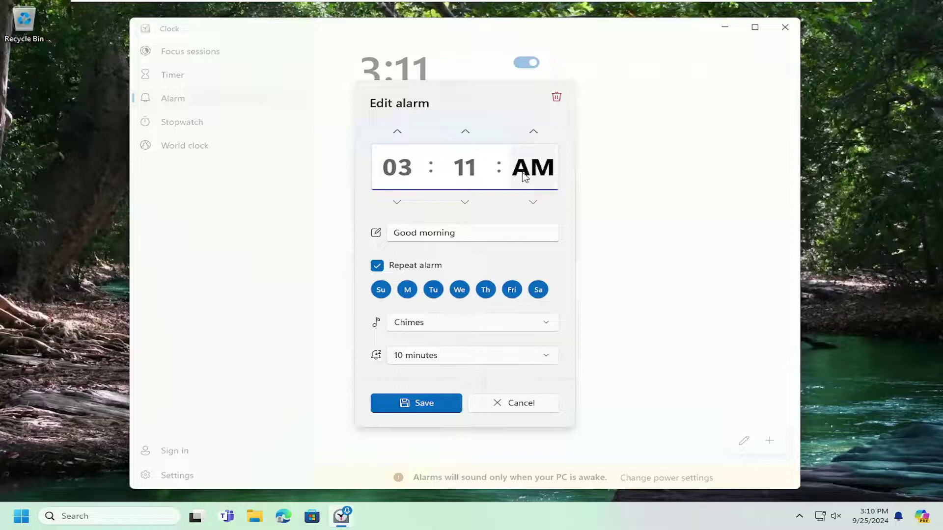
left_click(532, 132)
left_click(400, 404)
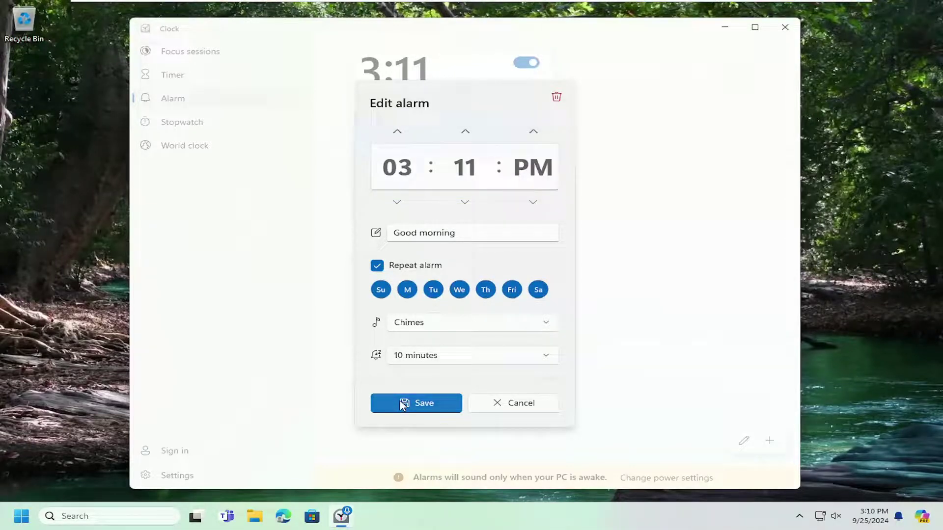
Close Clock and check the notifications and calendar panel while awaiting the 3:11 PM alarm.
left_click(783, 28)
left_click(863, 520)
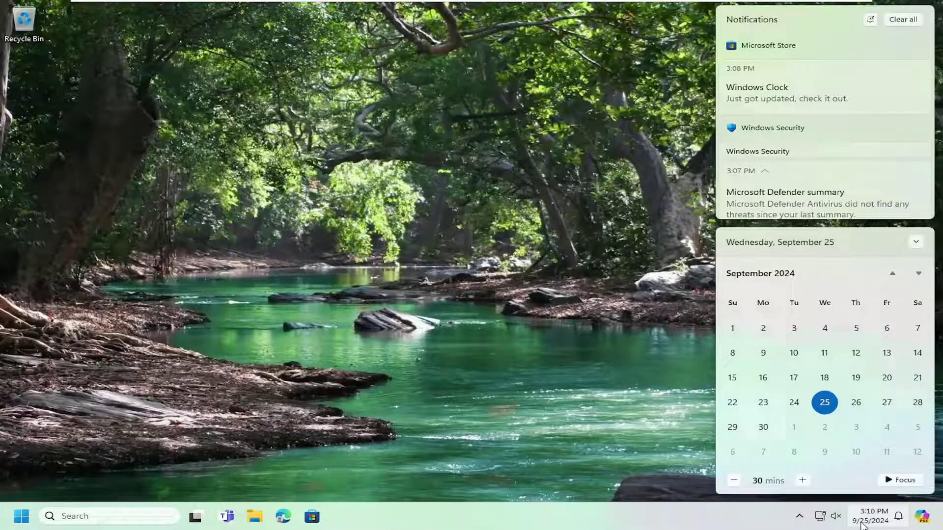
left_click(860, 521)
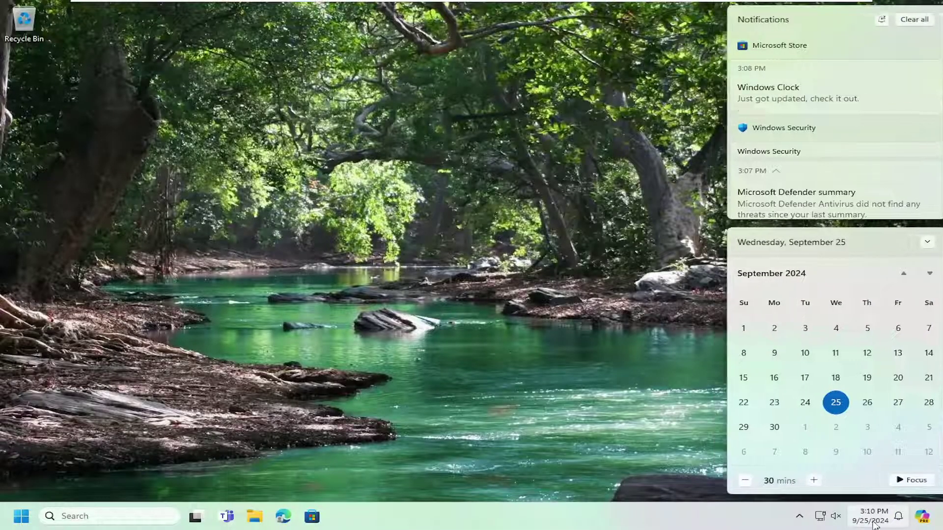
left_click(860, 521)
left_click(860, 521)
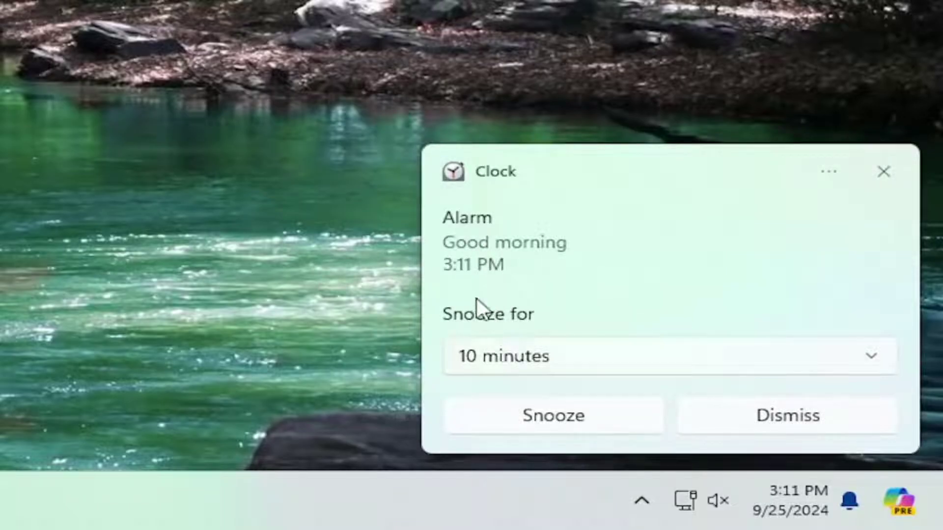
Leave the snooze length at 10 minutes and dismiss the ringing Good morning alarm.
left_click(810, 363)
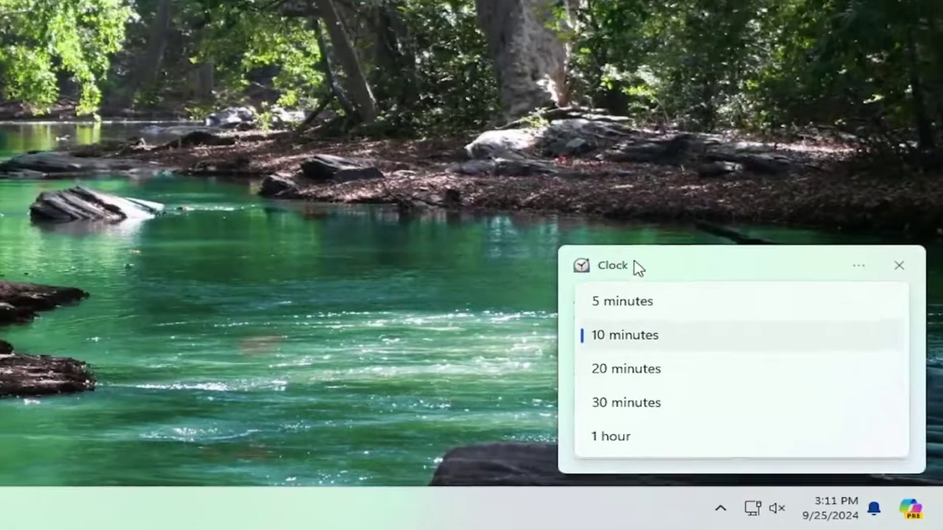
left_click(565, 175)
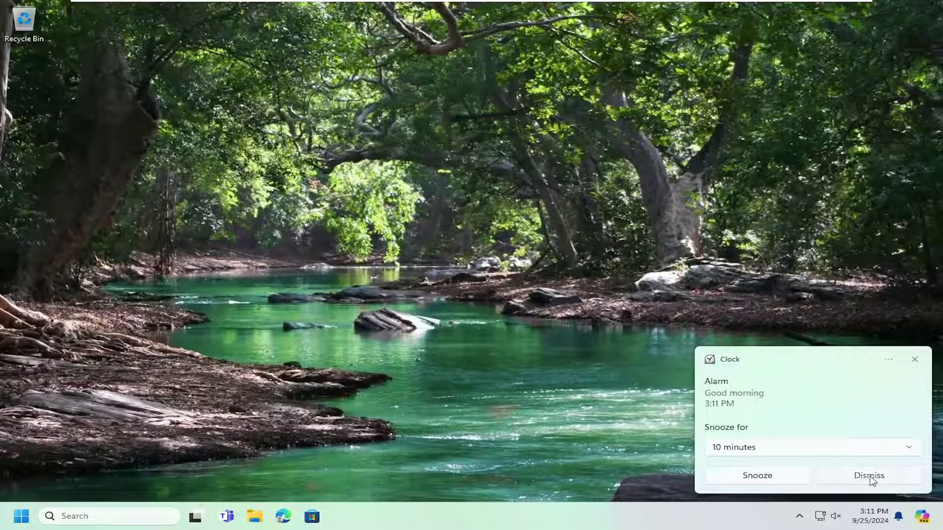
left_click(869, 476)
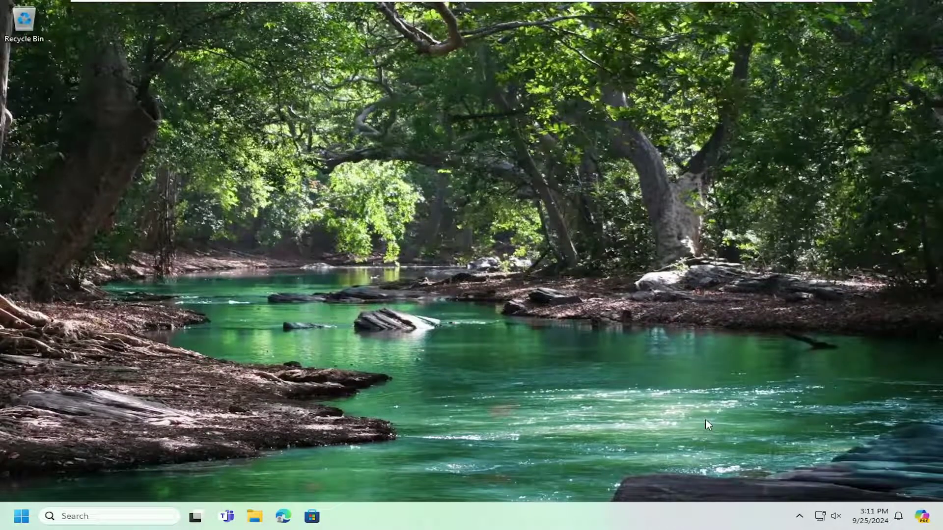